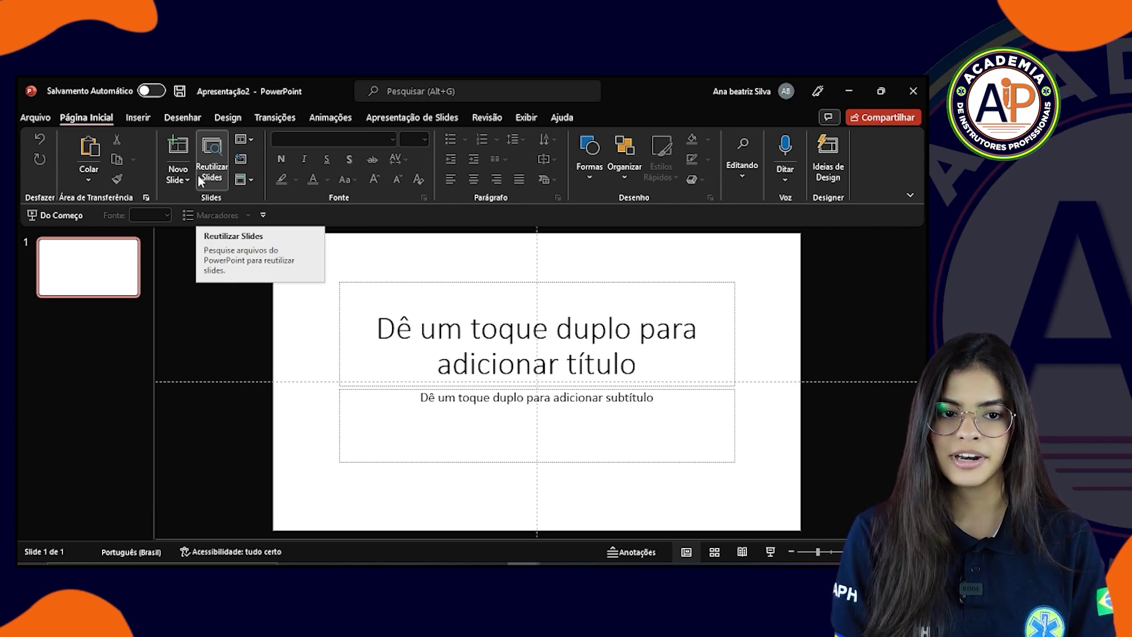
# Turn the title placeholder into a numbered list starting at 1.
pyautogui.click(474, 282)
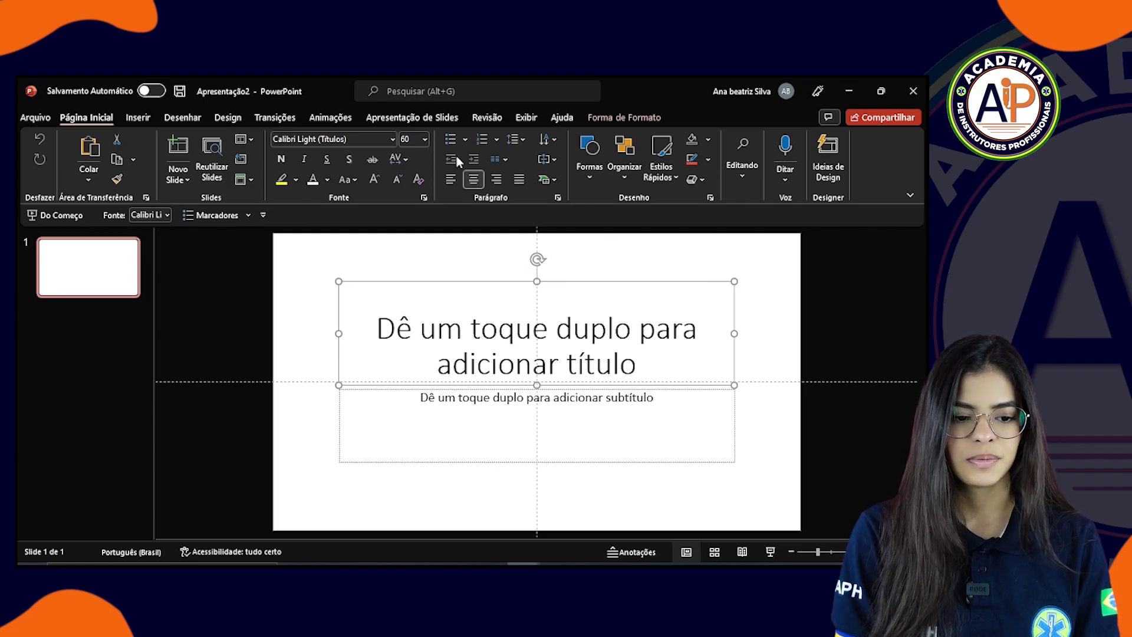
pyautogui.click(390, 319)
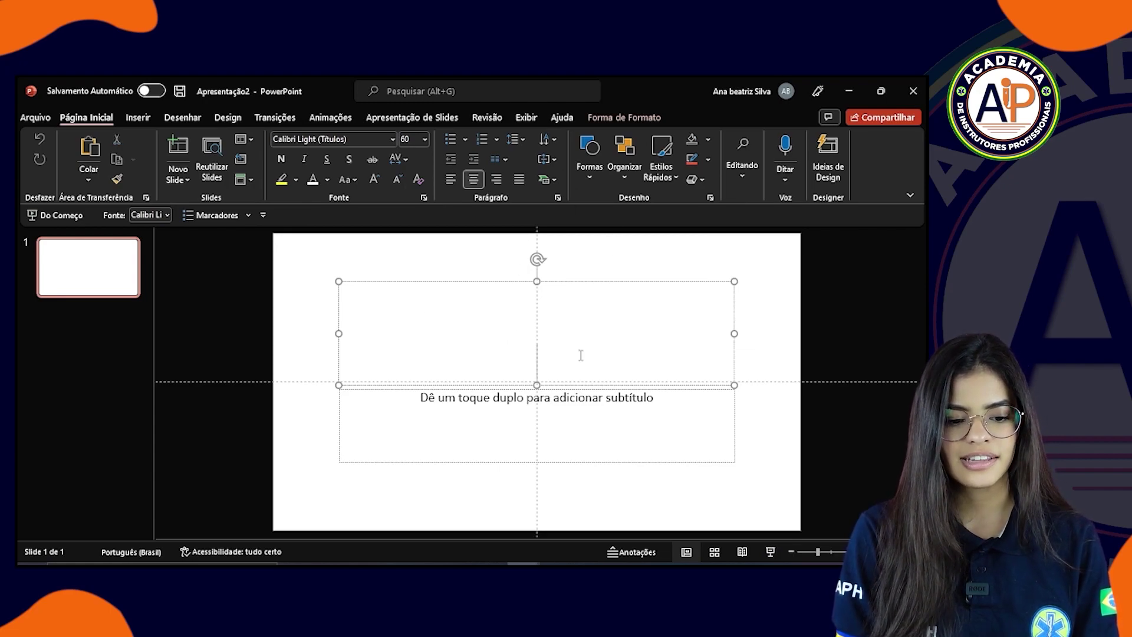
pyautogui.click(454, 145)
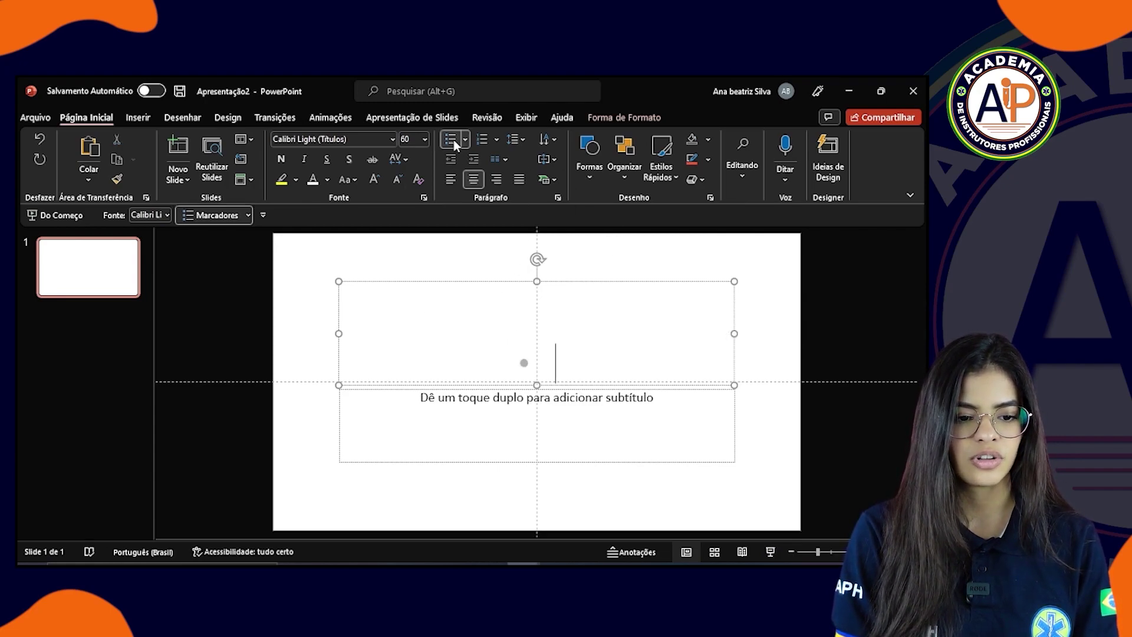
pyautogui.click(484, 139)
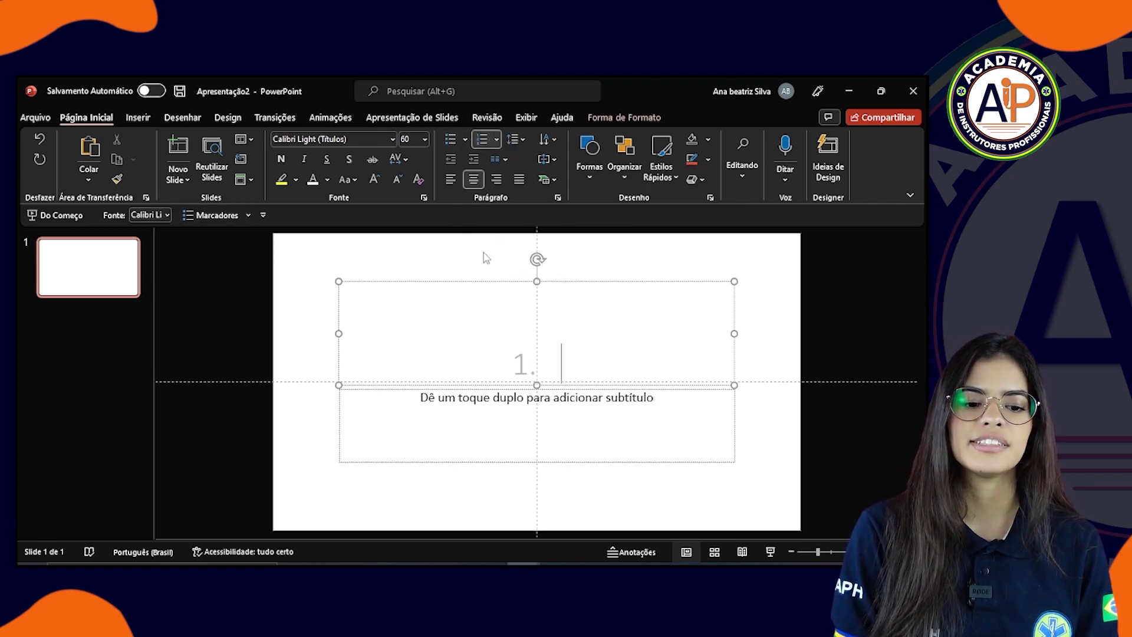
# Preview the Formas, Organizar and Estilos Rápidos galleries without applying any, then show Inserir.
pyautogui.click(590, 172)
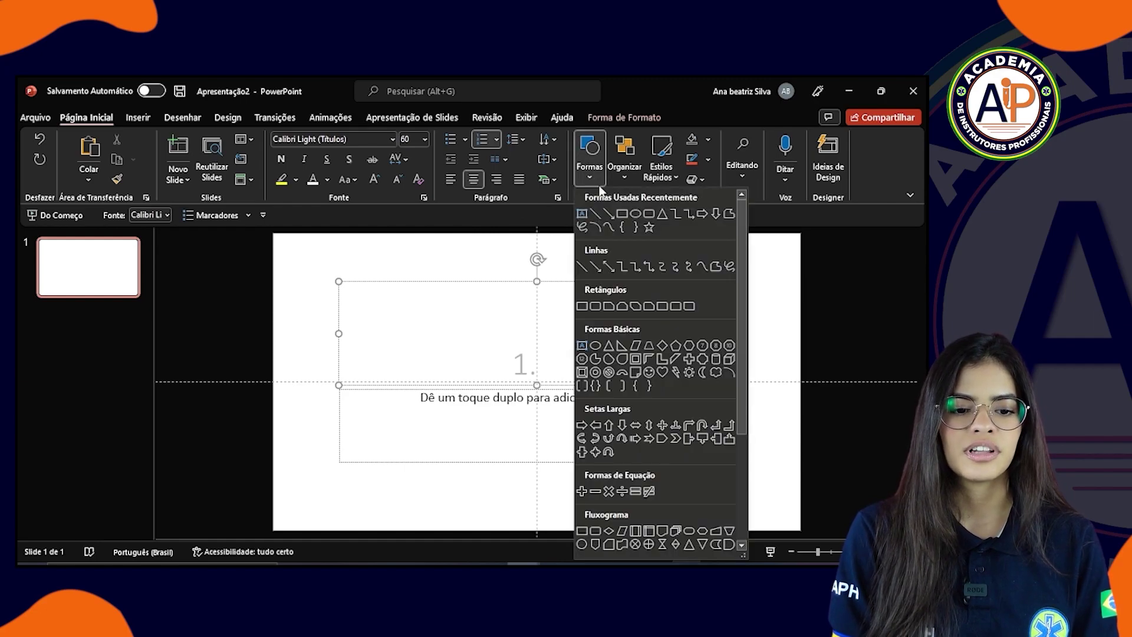
pyautogui.click(620, 171)
pyautogui.click(619, 172)
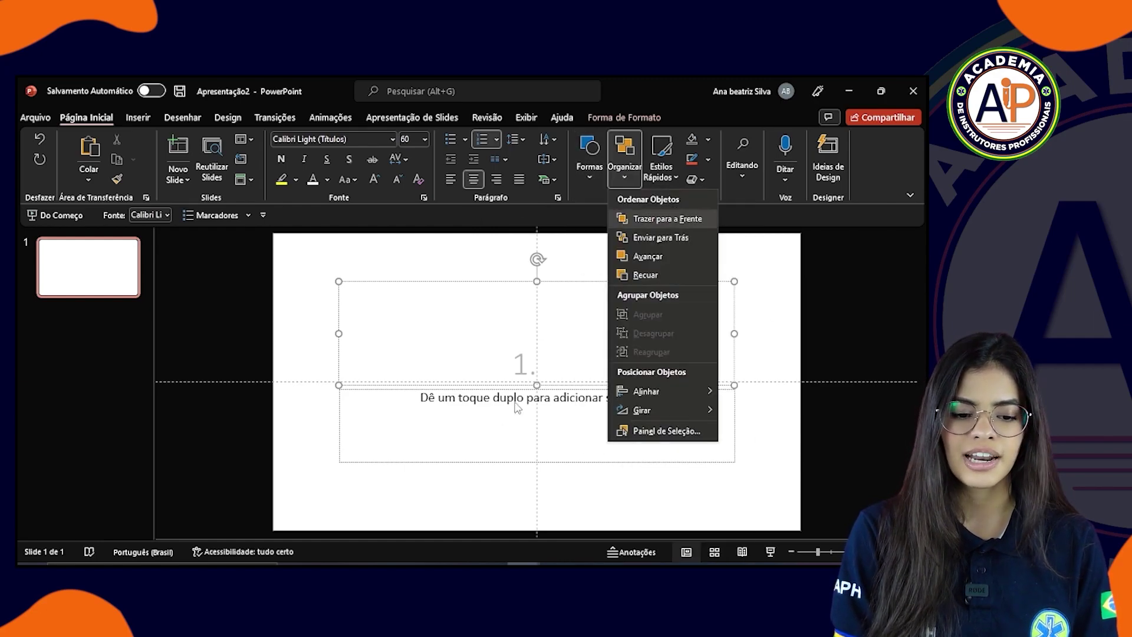
pyautogui.click(659, 171)
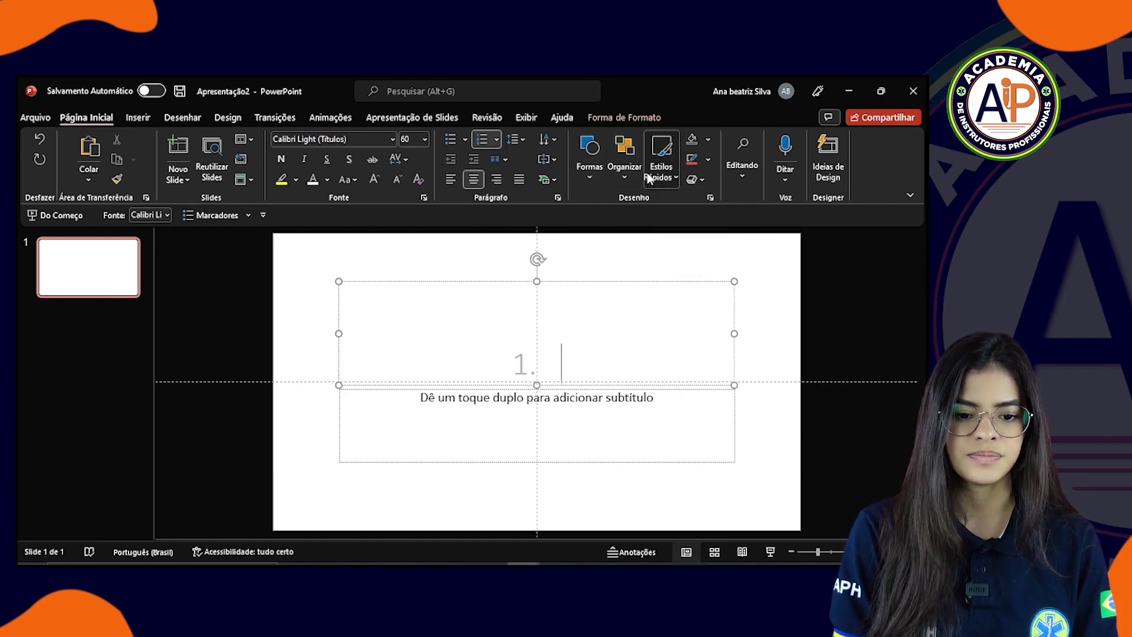
pyautogui.click(659, 170)
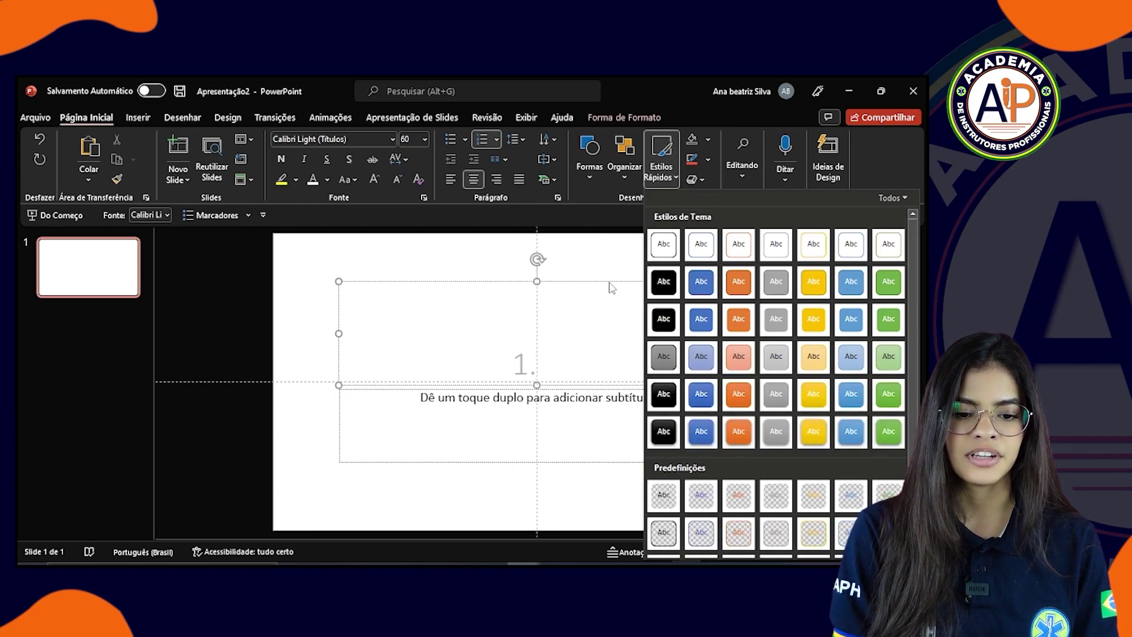
pyautogui.press('Escape')
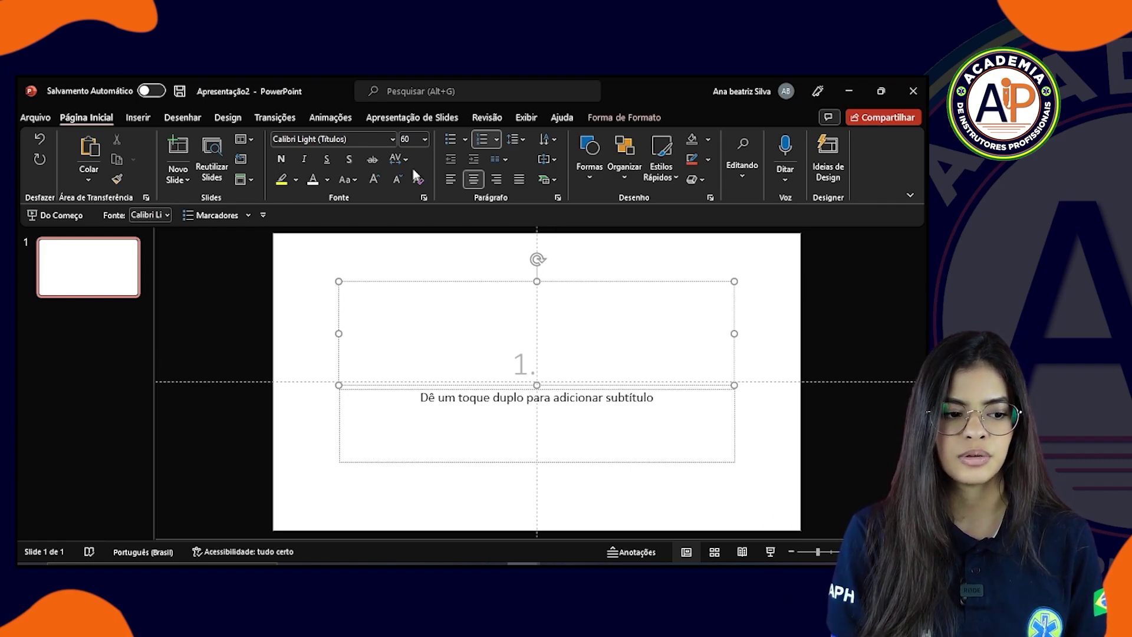
pyautogui.click(145, 118)
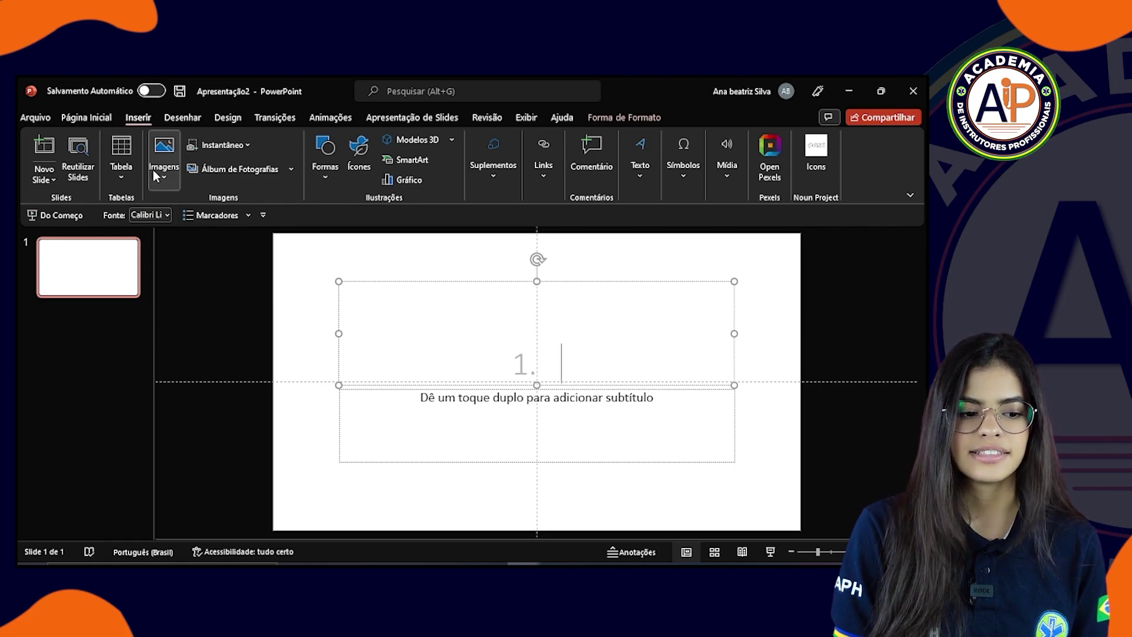
# Preview the Formas and Símbolos galleries on Inserir, closing them without inserting anything.
pyautogui.click(331, 179)
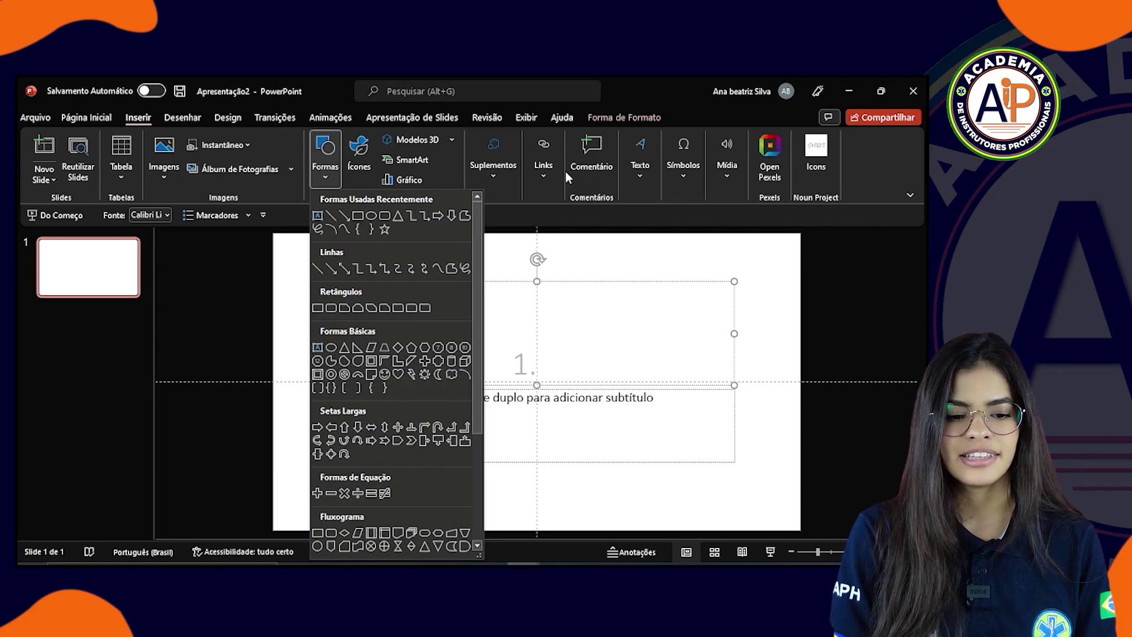
pyautogui.click(682, 170)
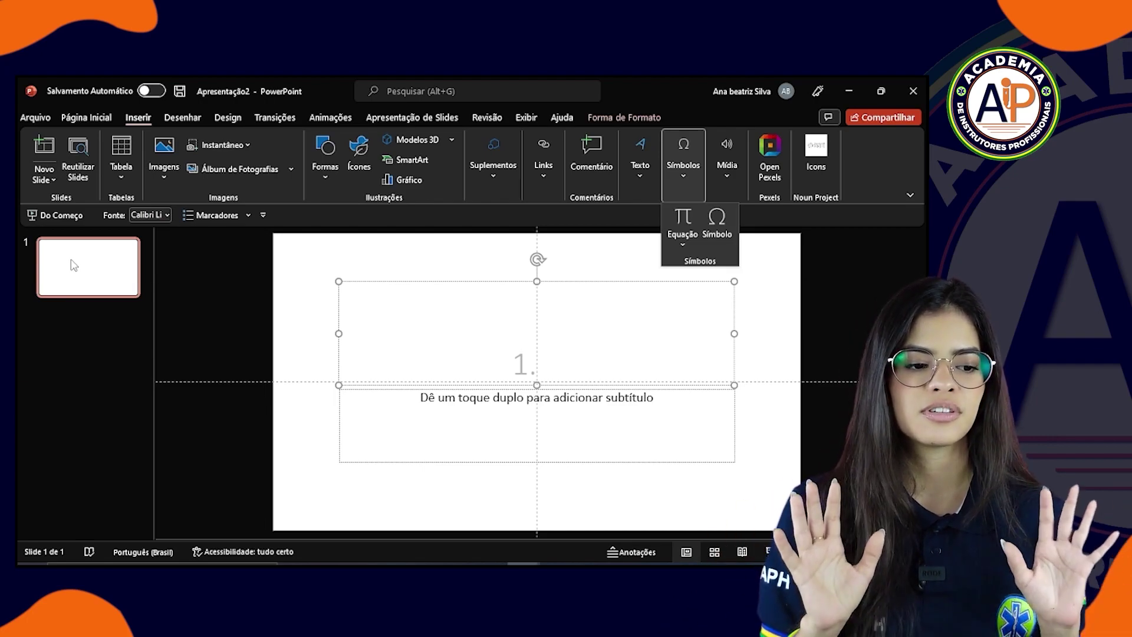
pyautogui.press('Escape')
# Scribble a red pen test stroke over the title, then select and delete the ink.
pyautogui.click(200, 120)
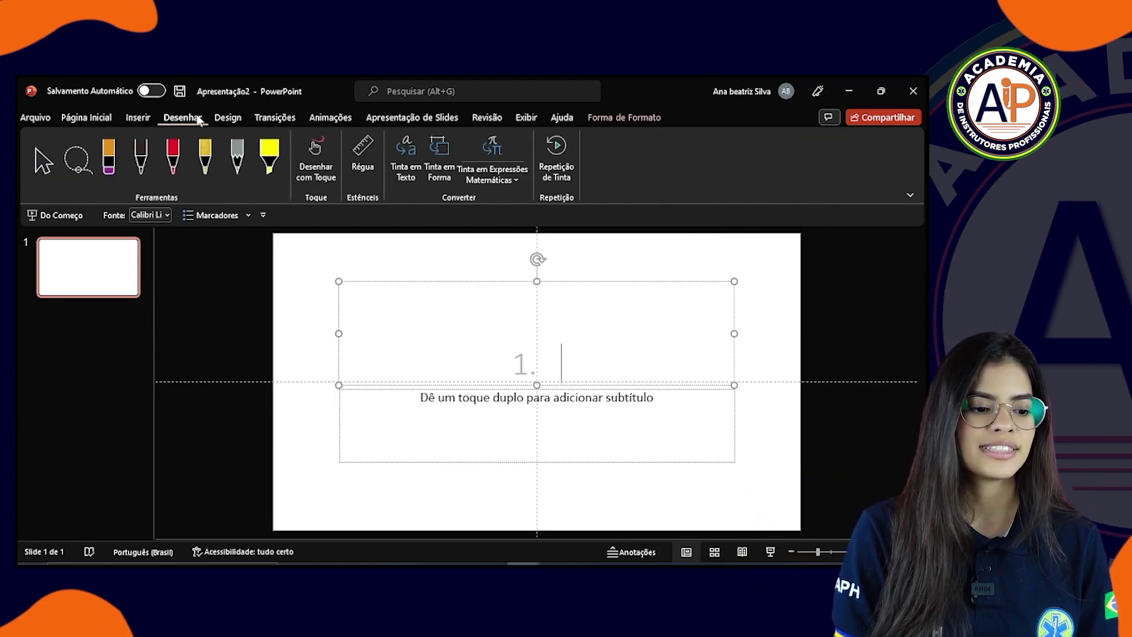
pyautogui.click(172, 156)
pyautogui.moveTo(353, 271); pyautogui.dragTo(511, 292)
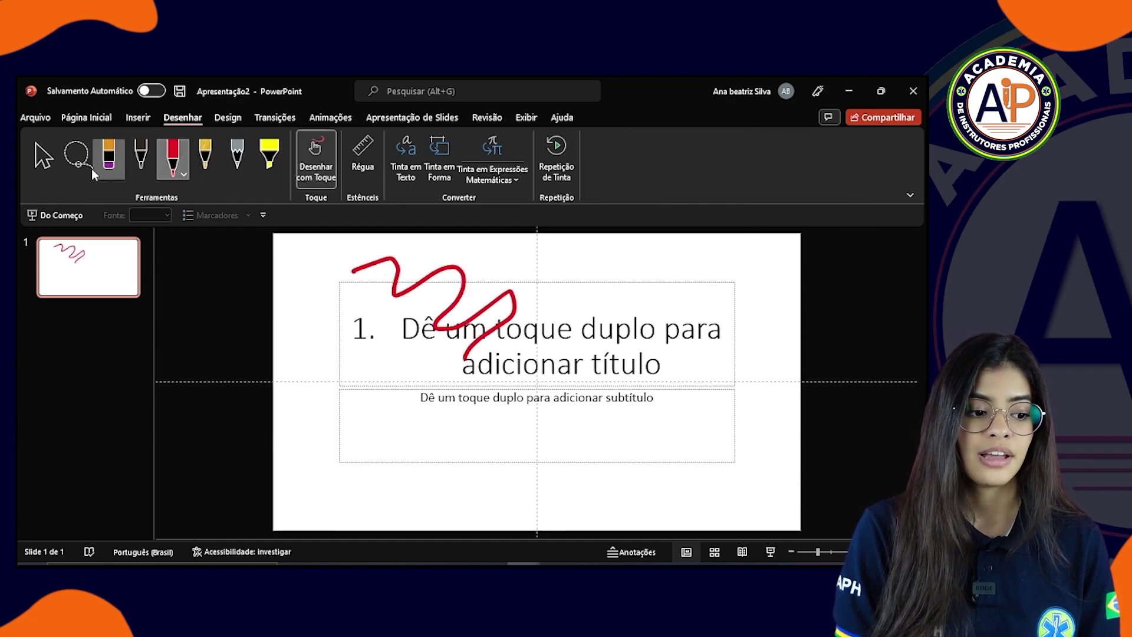
pyautogui.click(52, 161)
pyautogui.click(399, 273)
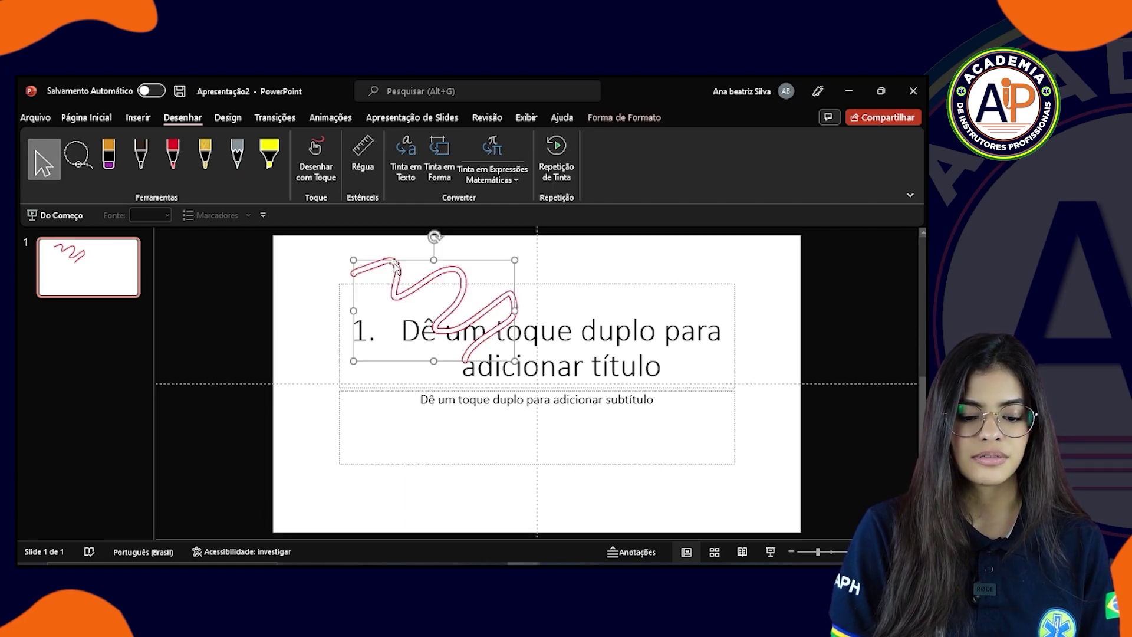
pyautogui.press('Delete')
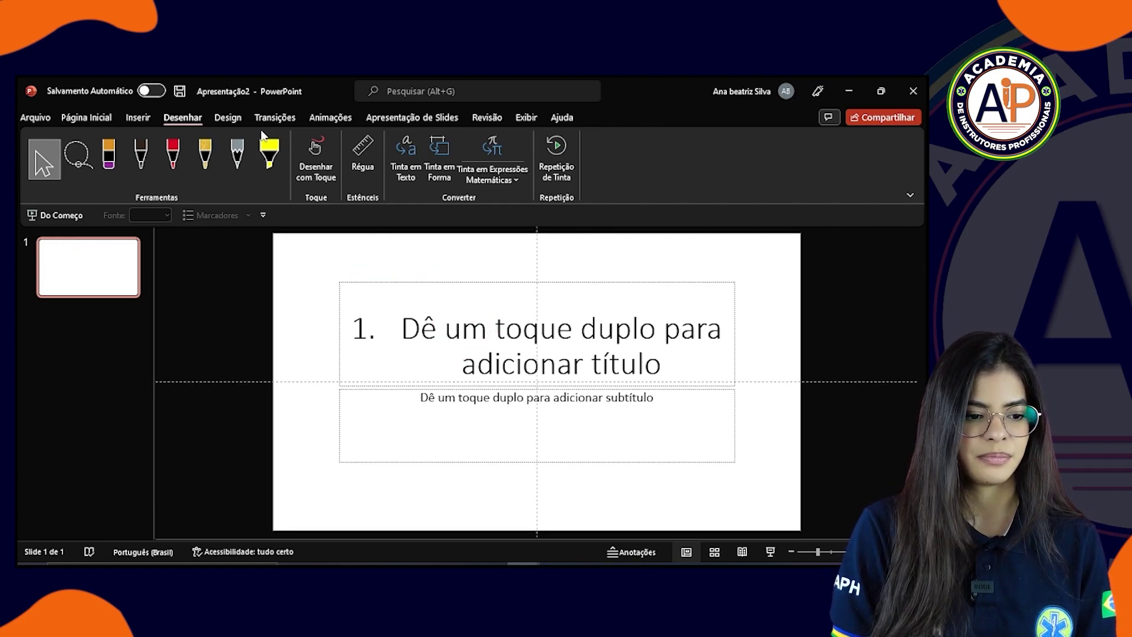
pyautogui.click(227, 118)
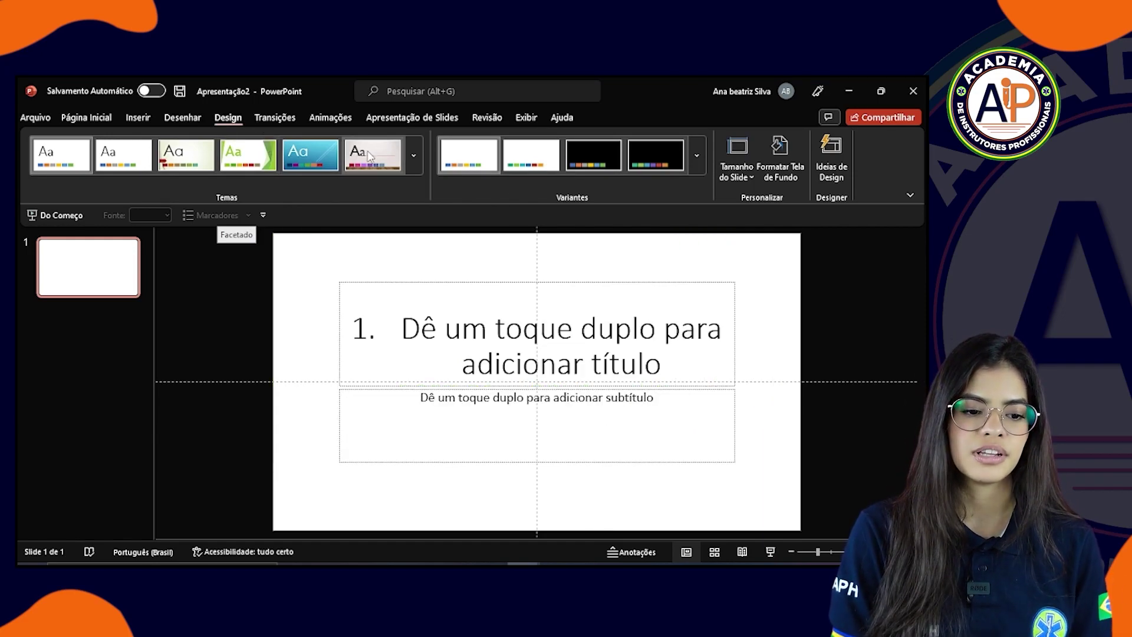
# Apply the green Facetado theme and the network-background design idea to the title slide.
pyautogui.click(369, 155)
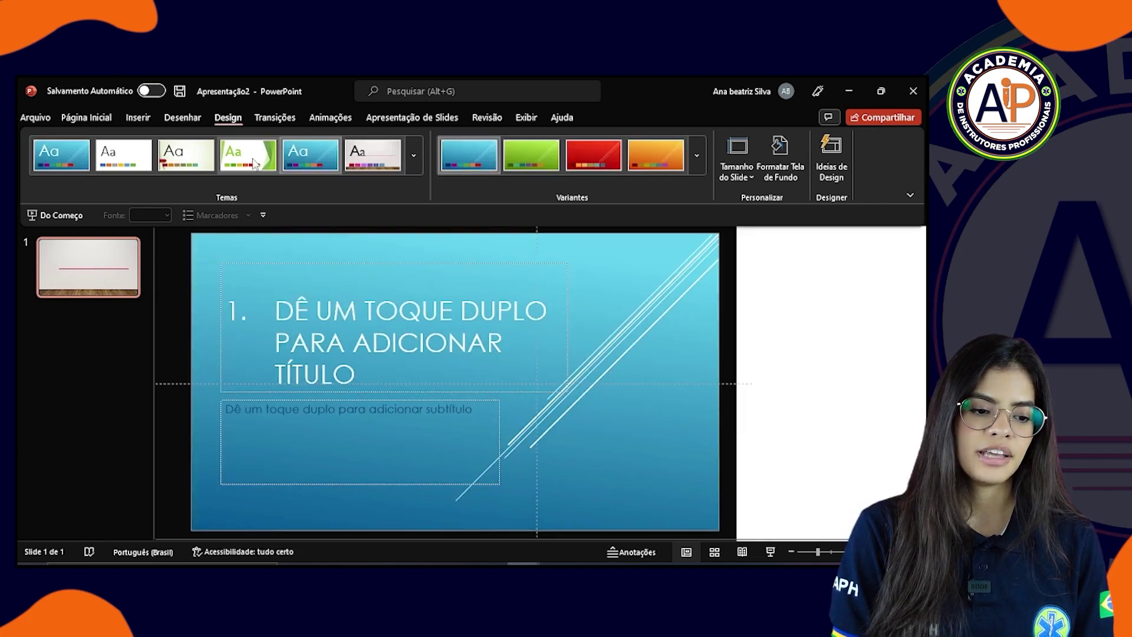
pyautogui.click(253, 162)
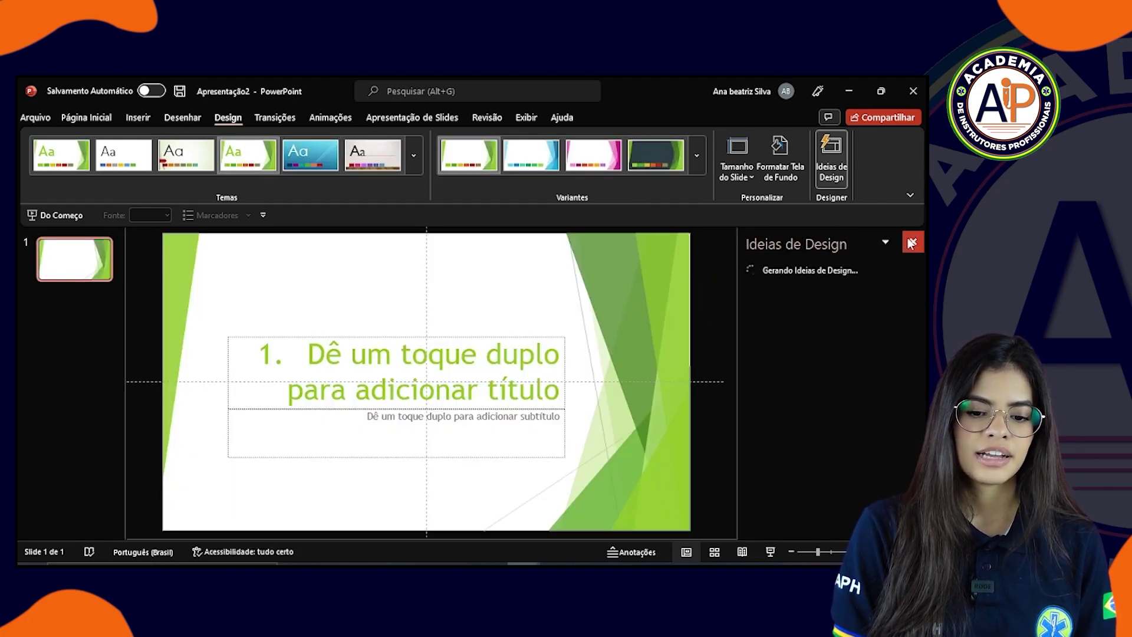
pyautogui.scroll(-3, 824, 332)
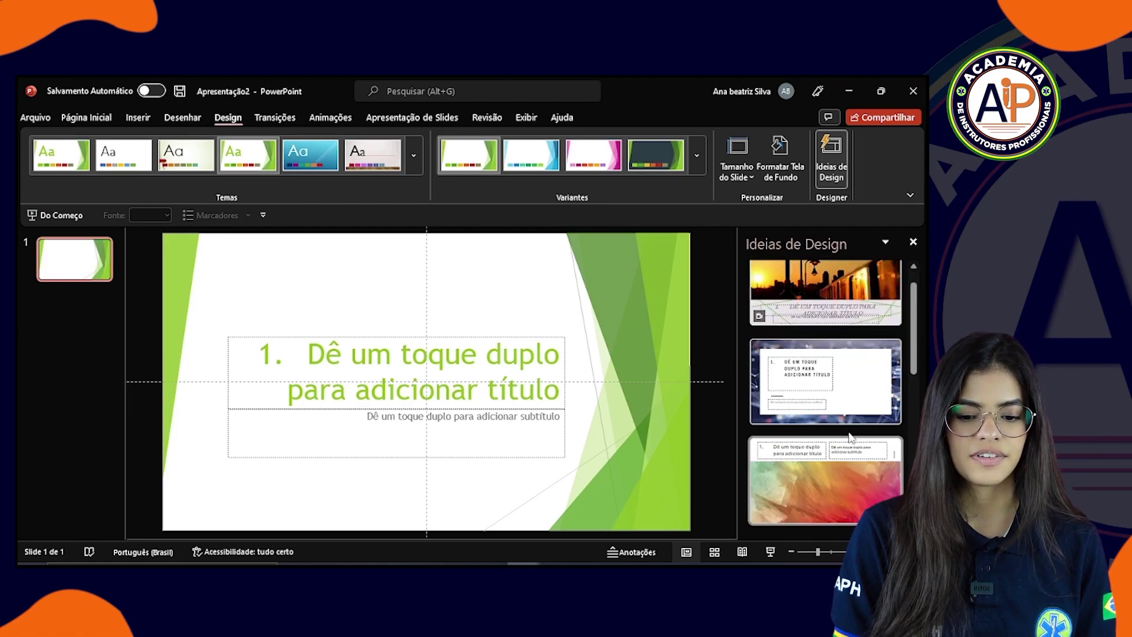
pyautogui.click(824, 331)
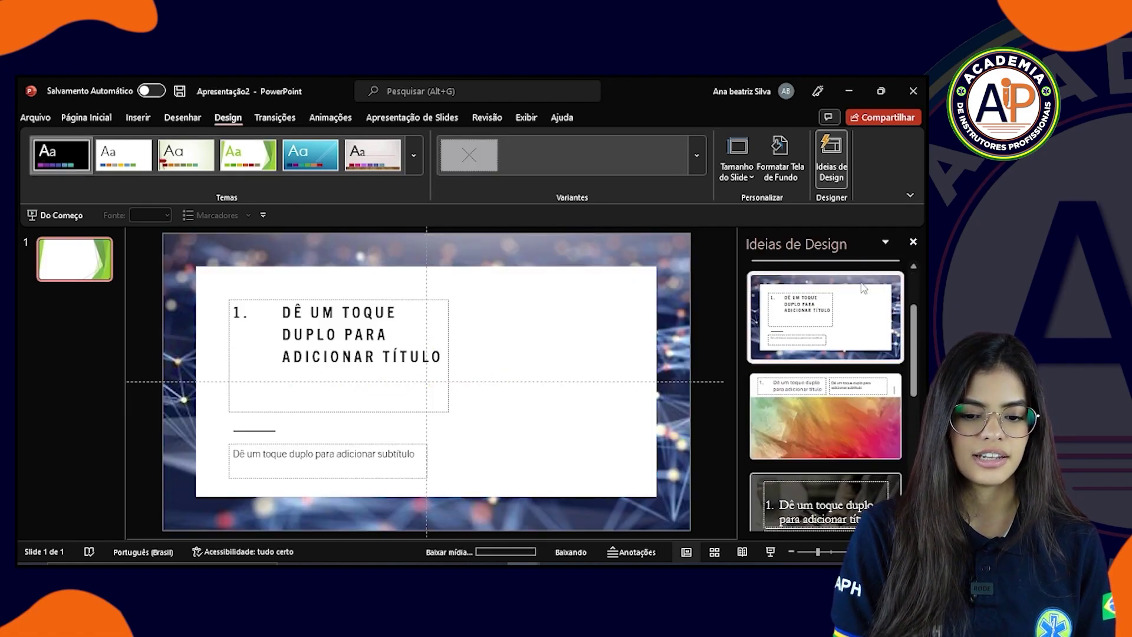
pyautogui.click(913, 242)
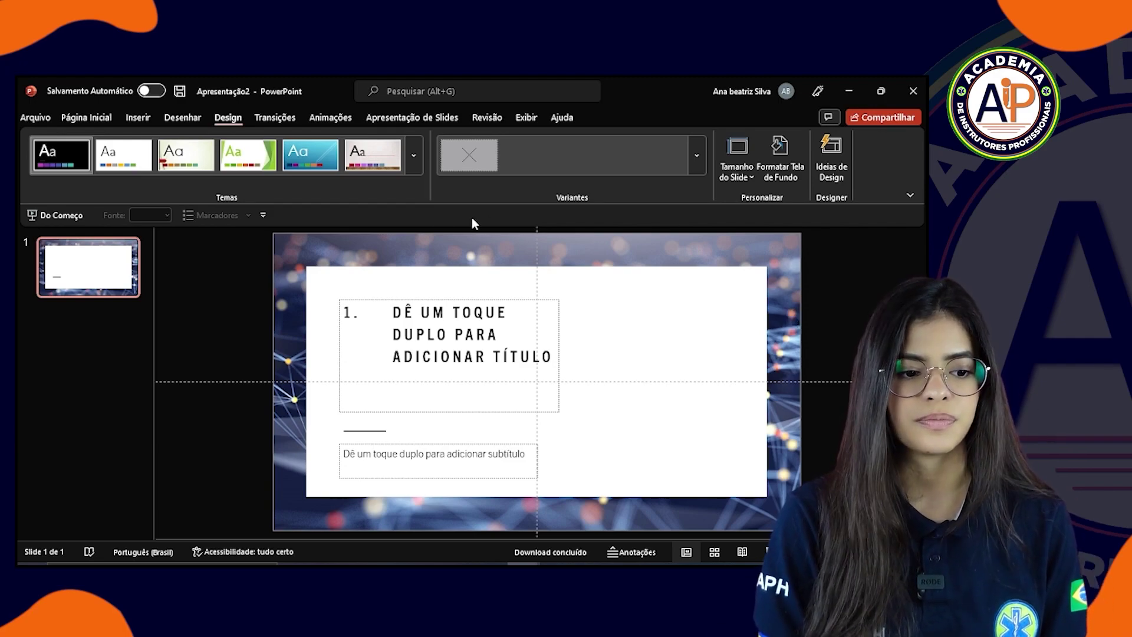
pyautogui.click(256, 120)
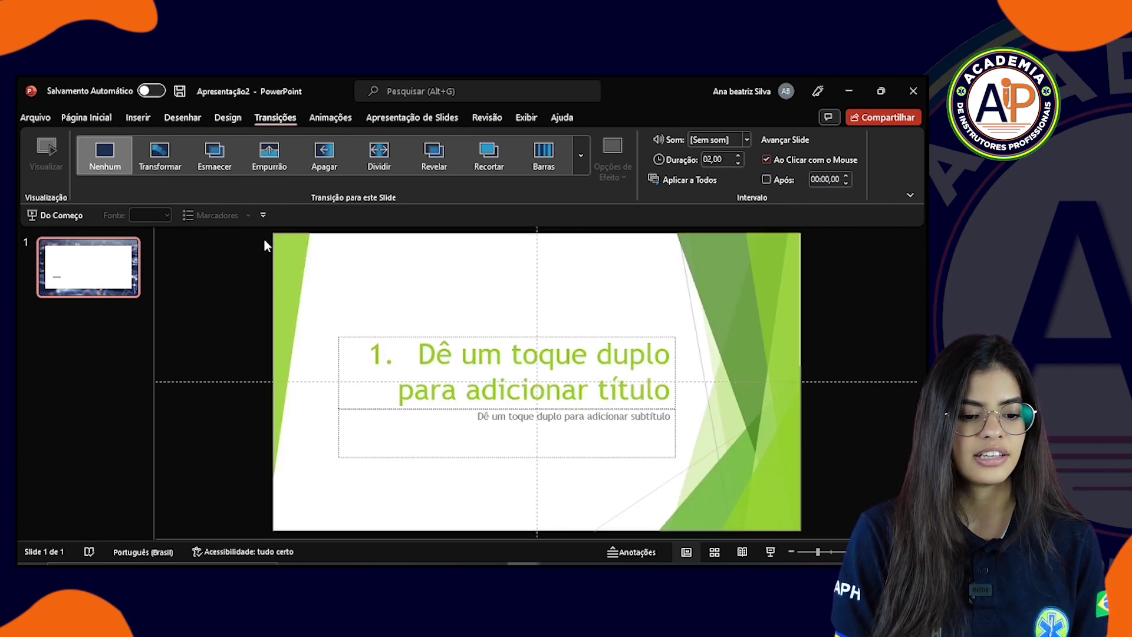
# Undo the theme back to plain white, compare Transições and Animações, then show Apresentação de Slides.
pyautogui.hotkey('ctrl', 'z')
pyautogui.hotkey('ctrl', 'z')
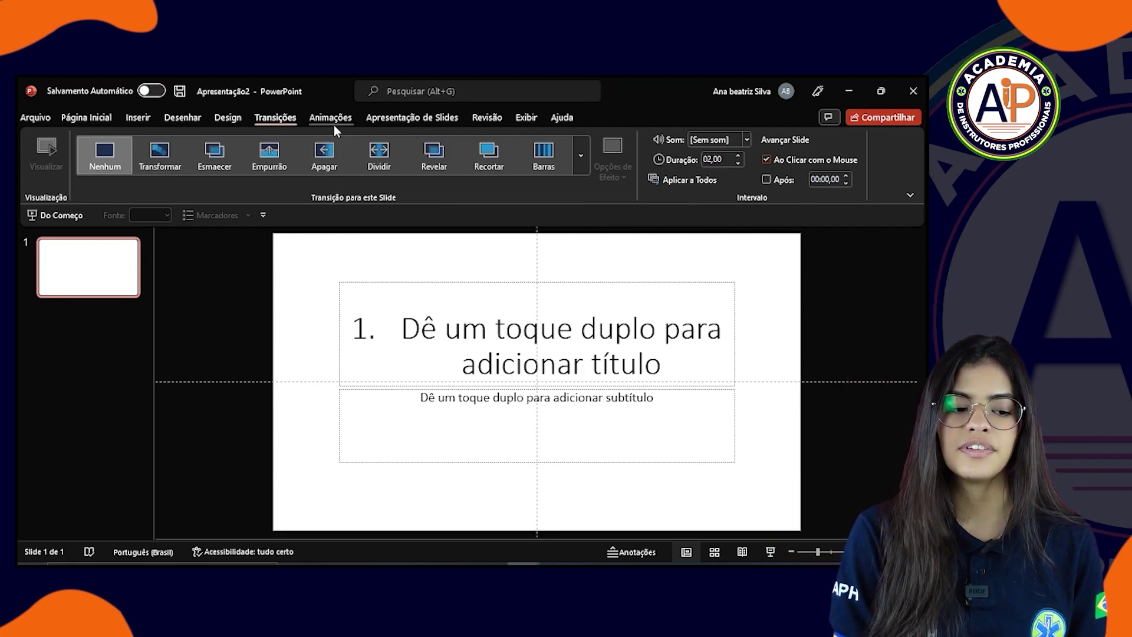
pyautogui.click(330, 118)
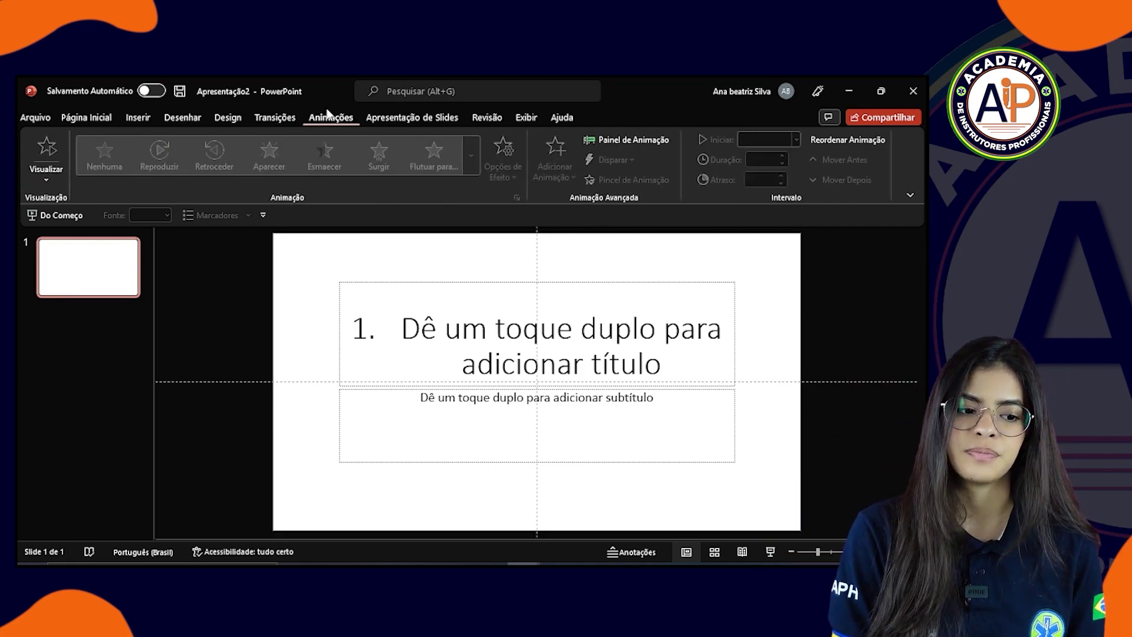
pyautogui.click(275, 117)
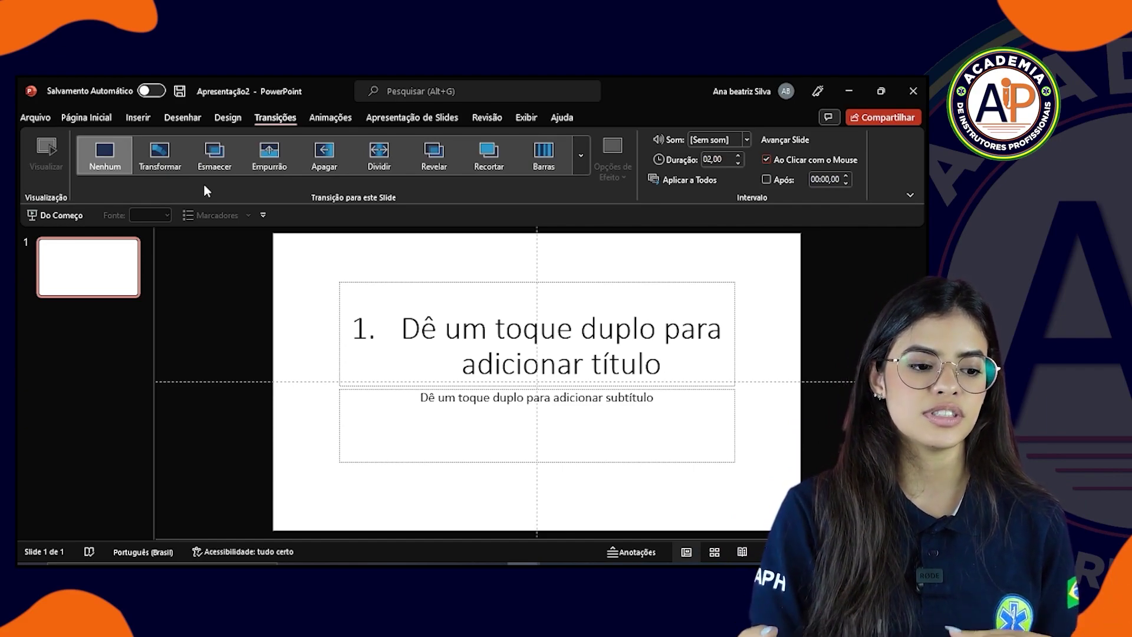
pyautogui.click(330, 118)
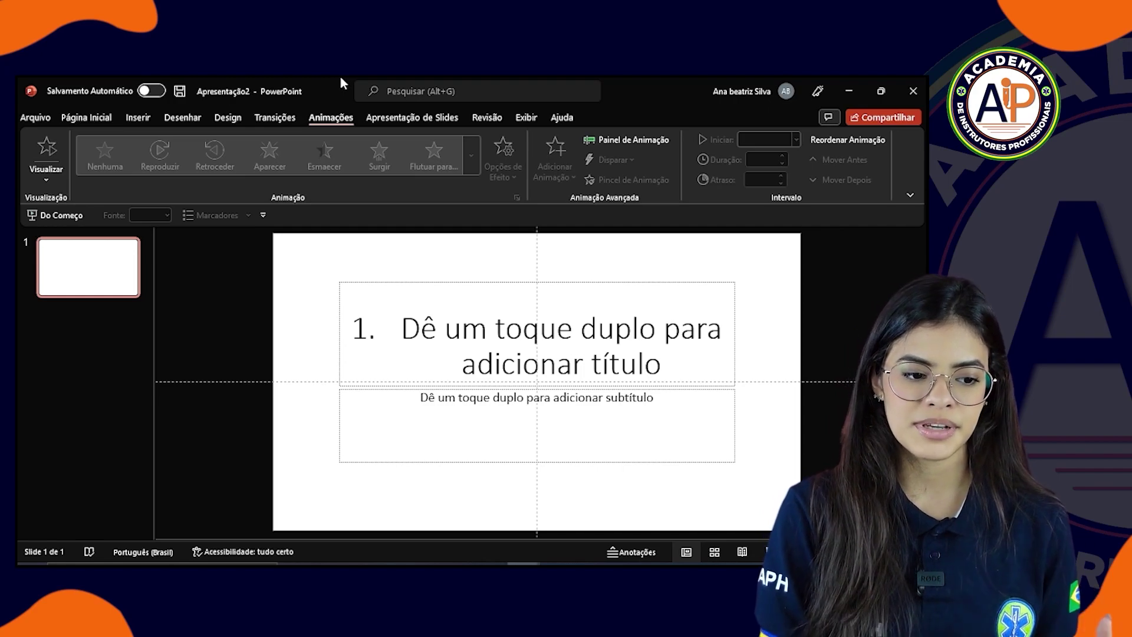
pyautogui.click(289, 117)
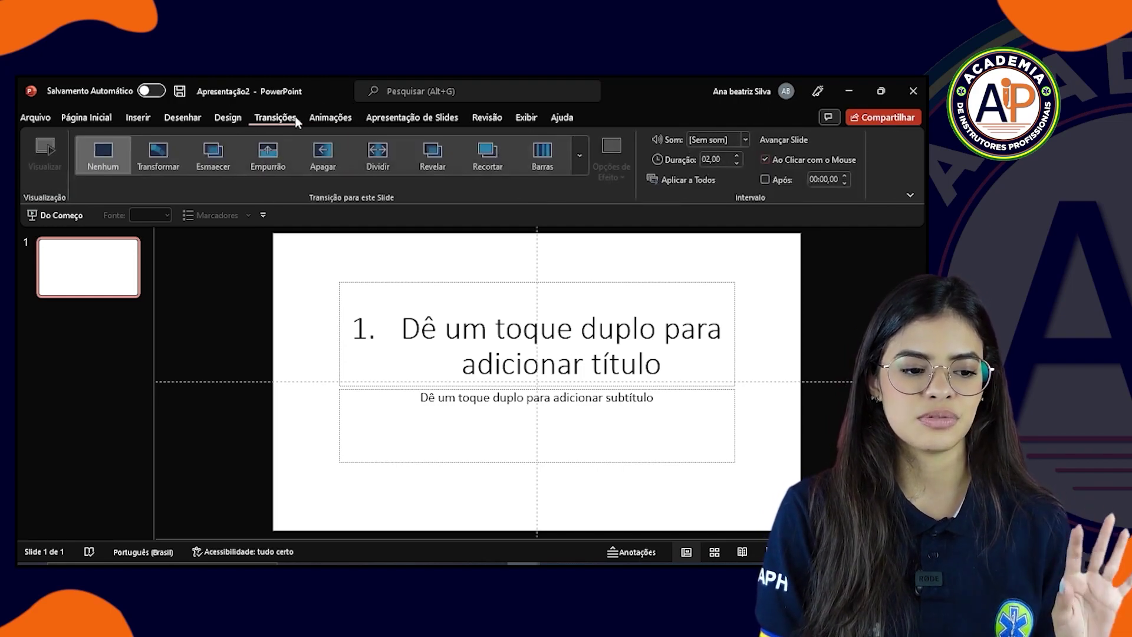
pyautogui.click(330, 118)
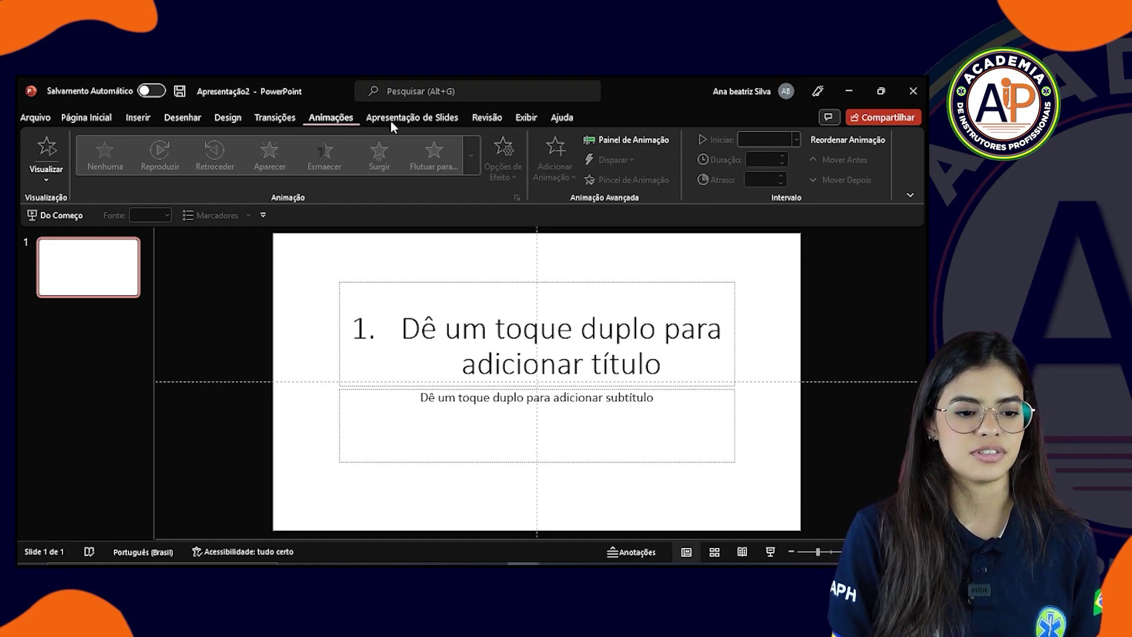
pyautogui.click(430, 117)
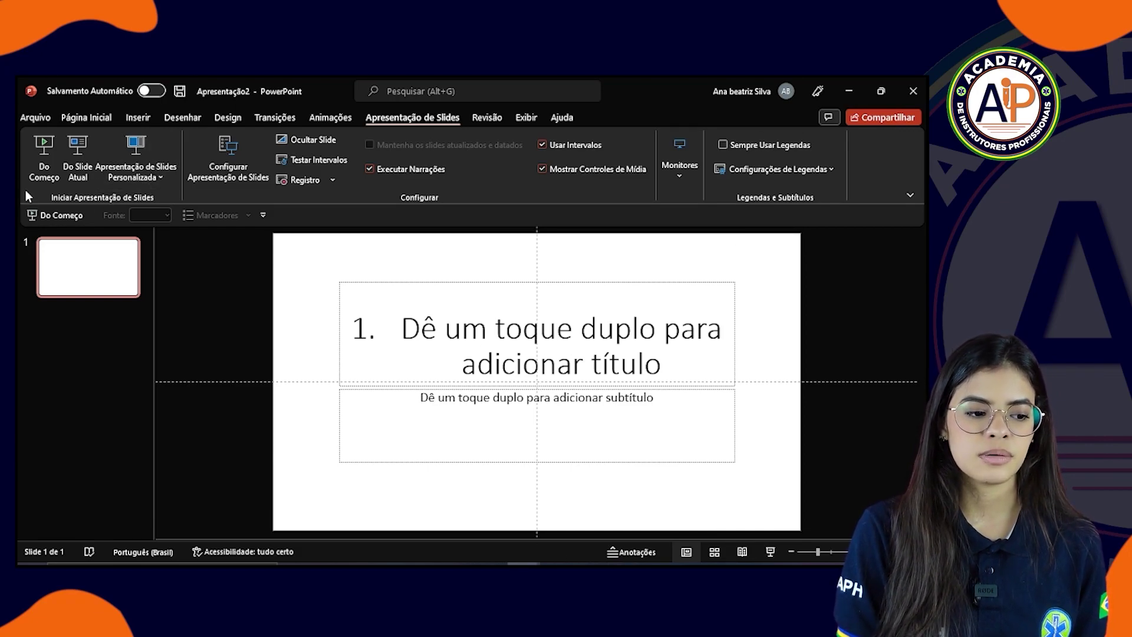
# Run the slide show from the beginning, exit it, and bring up the Revisão tools.
pyautogui.click(34, 165)
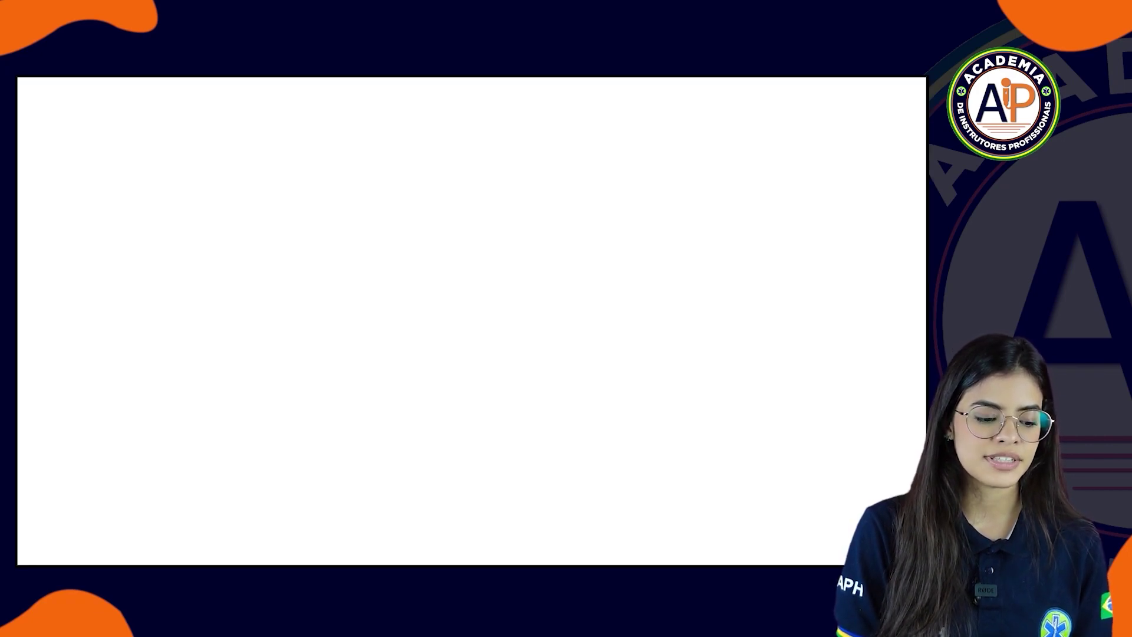
pyautogui.press('Escape')
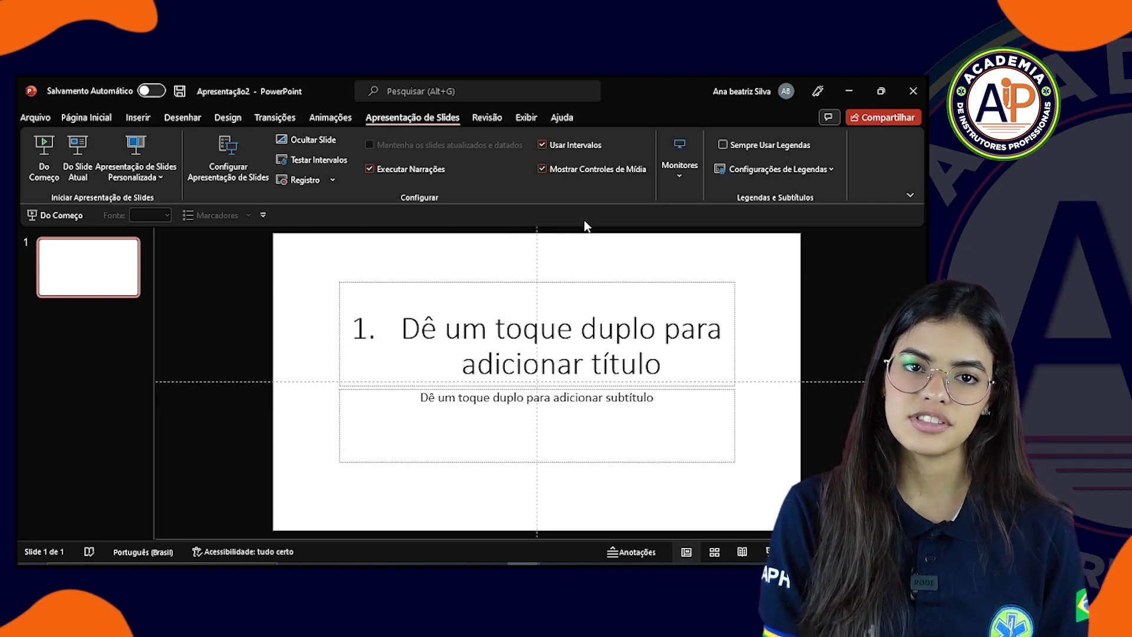
pyautogui.click(487, 118)
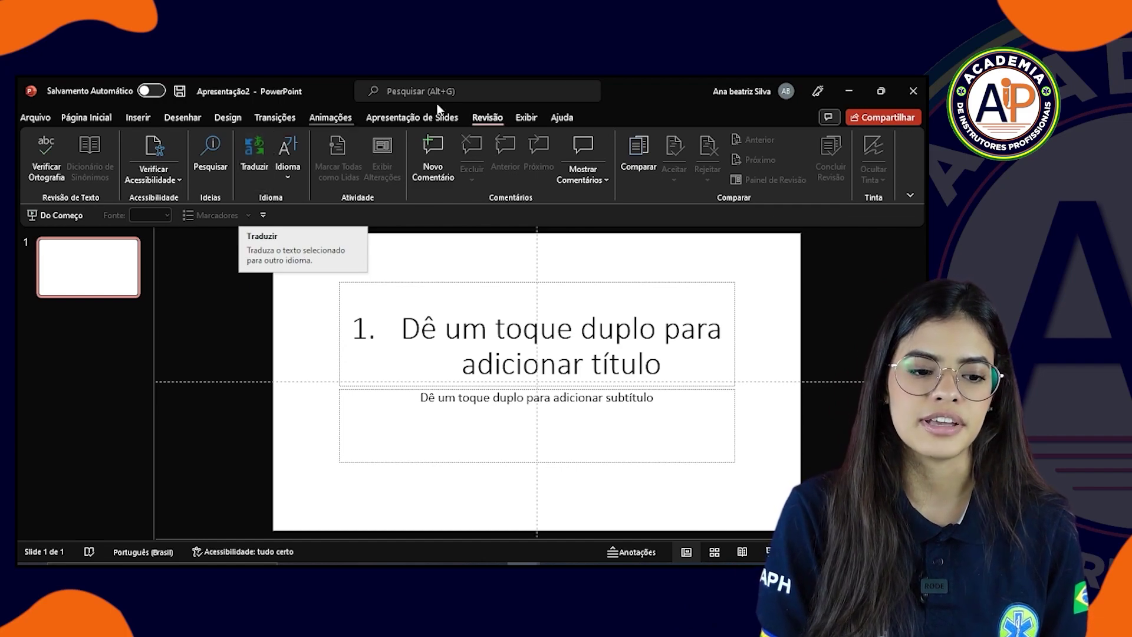
# Turn on the Anotações notes pane from the Exibir tab.
pyautogui.click(526, 117)
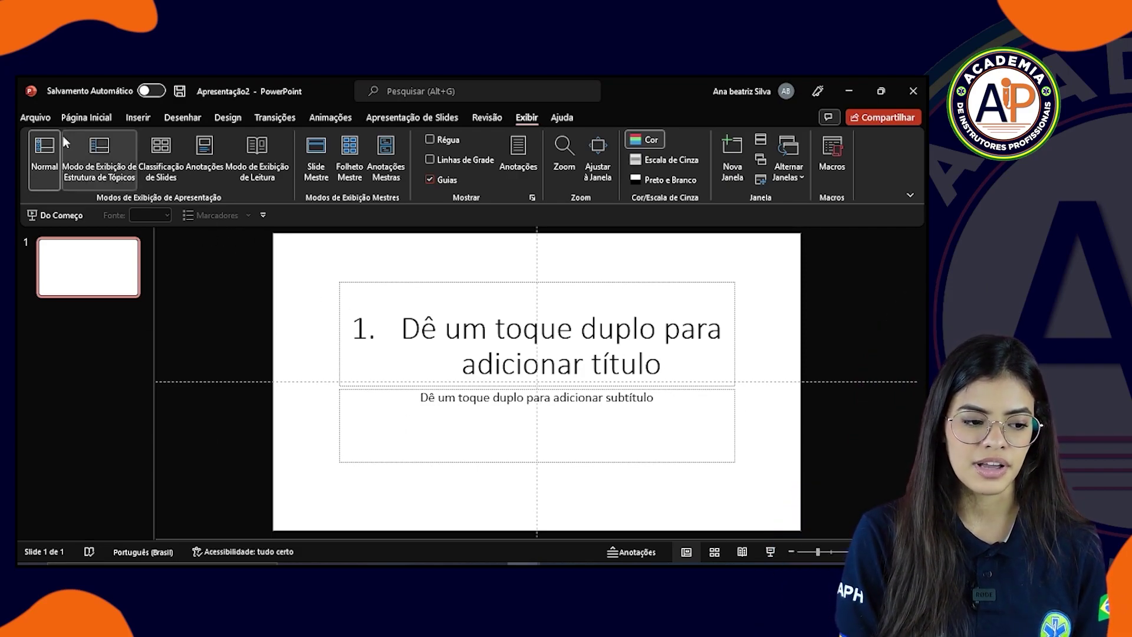
pyautogui.click(44, 156)
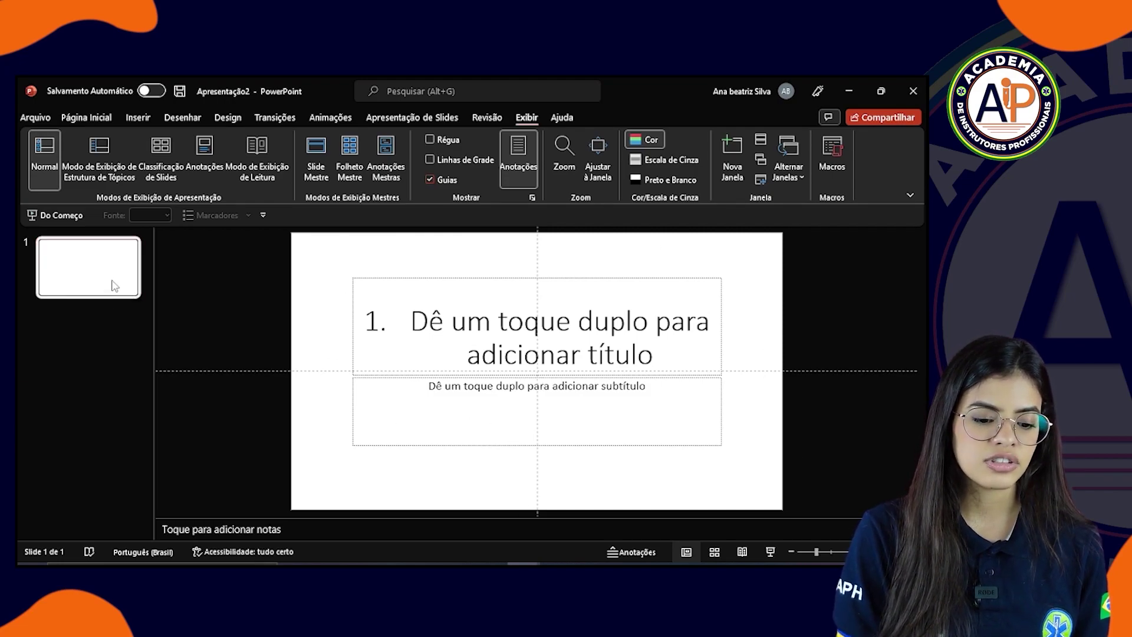
# Add title-and-content slides up to five in total and switch to Outline view.
pyautogui.press('Return')
pyautogui.press('Return')
pyautogui.press('Return')
pyautogui.press('Return')
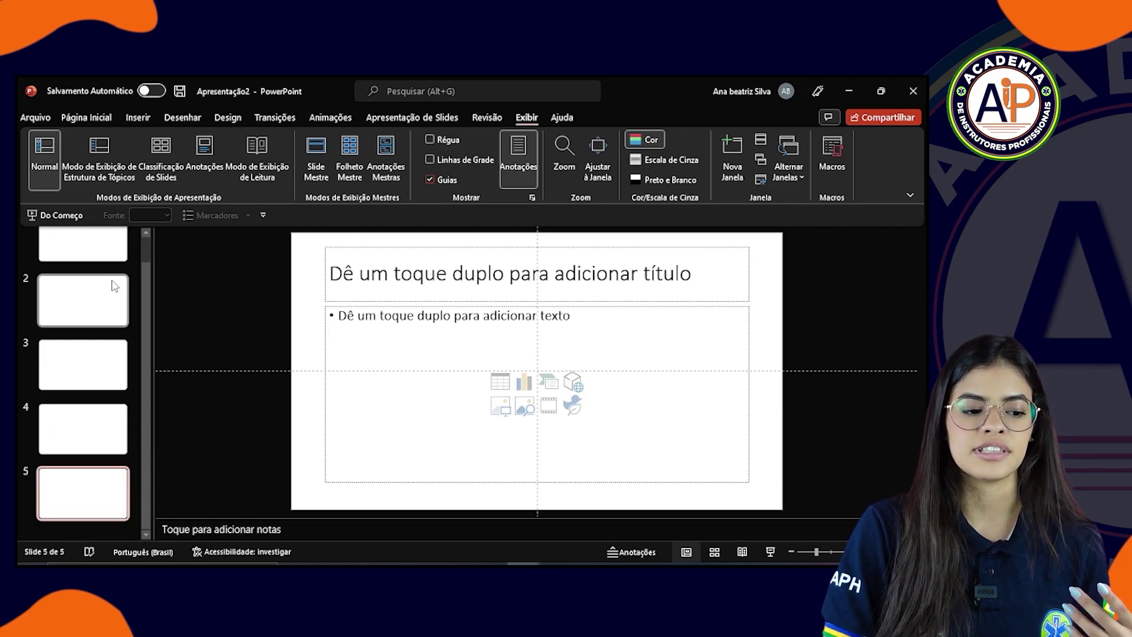
pyautogui.scroll(1, 144, 254)
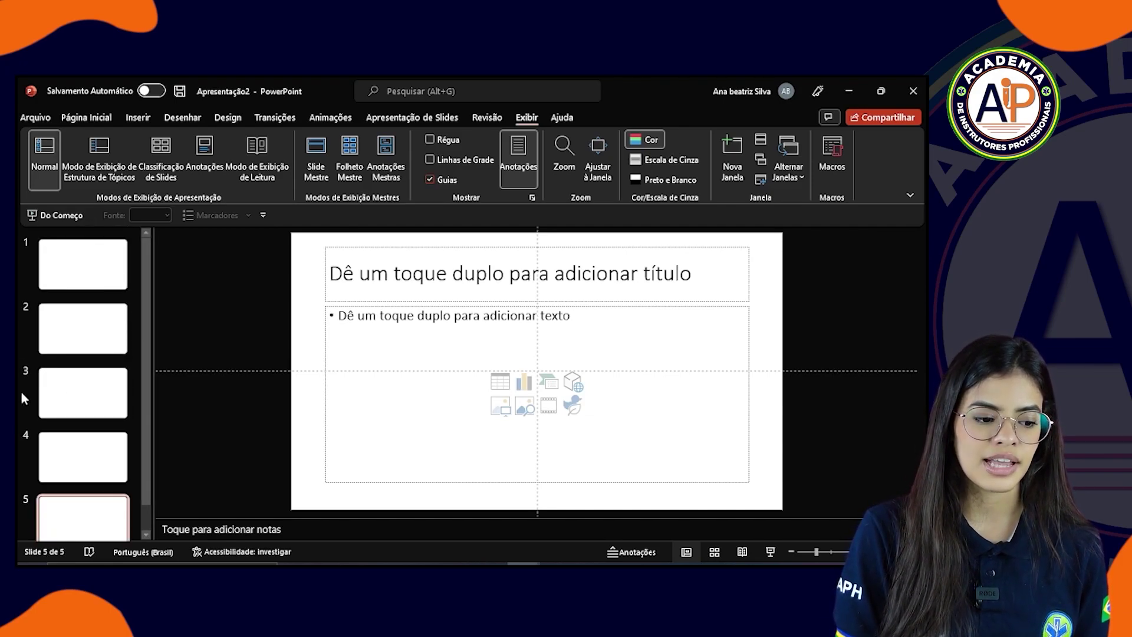
pyautogui.click(103, 178)
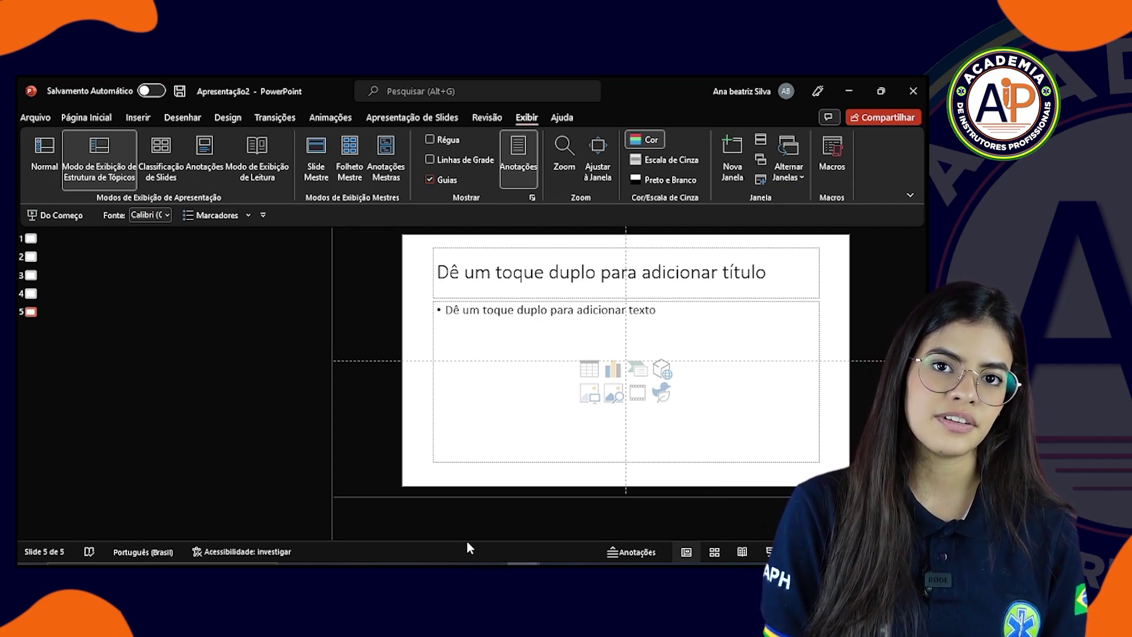
# Move slide 5 around in Slide Sorter, then open slide 2 as a notes page.
pyautogui.click(158, 171)
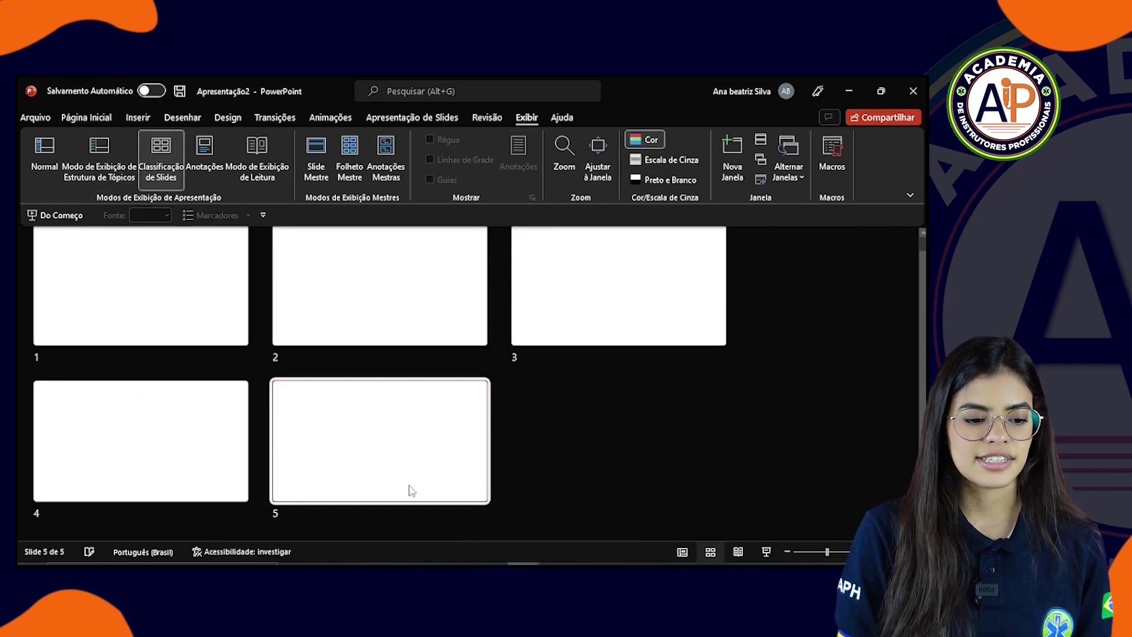
pyautogui.click(153, 302)
pyautogui.moveTo(396, 494)
pyautogui.mouseDown()
pyautogui.moveTo(468, 317)
pyautogui.moveTo(434, 343)
pyautogui.mouseUp()
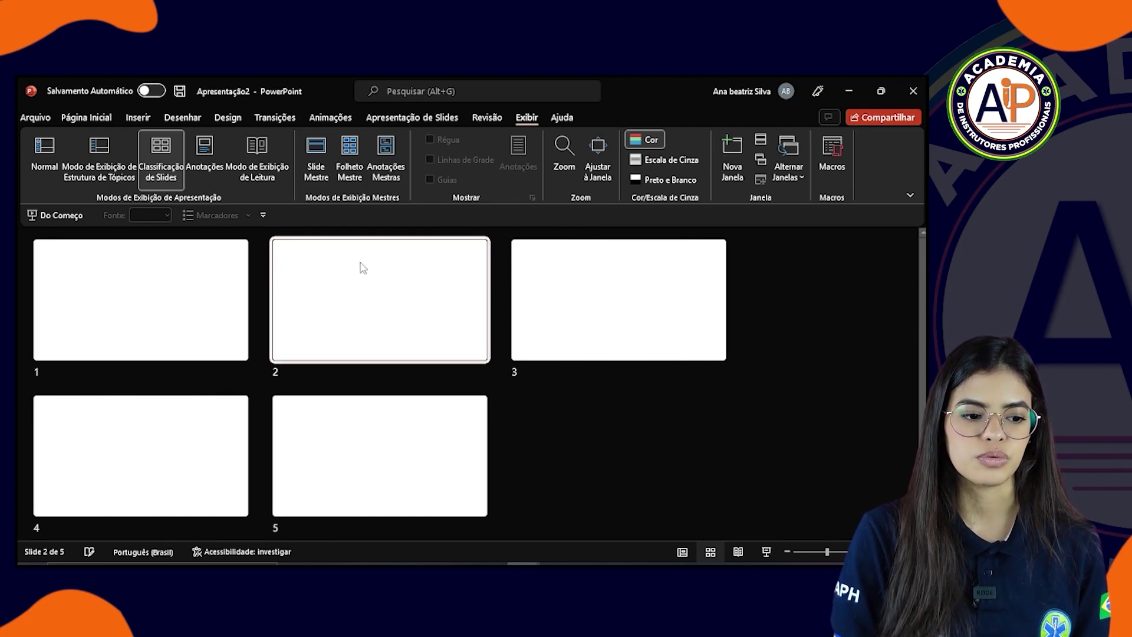
pyautogui.click(205, 154)
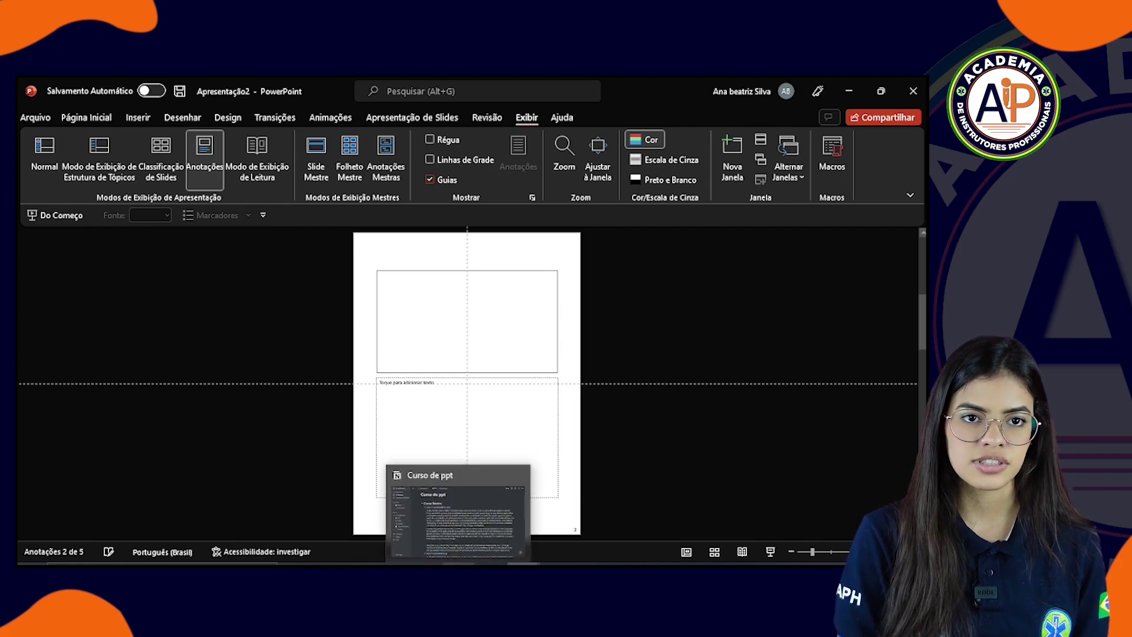
pyautogui.click(257, 155)
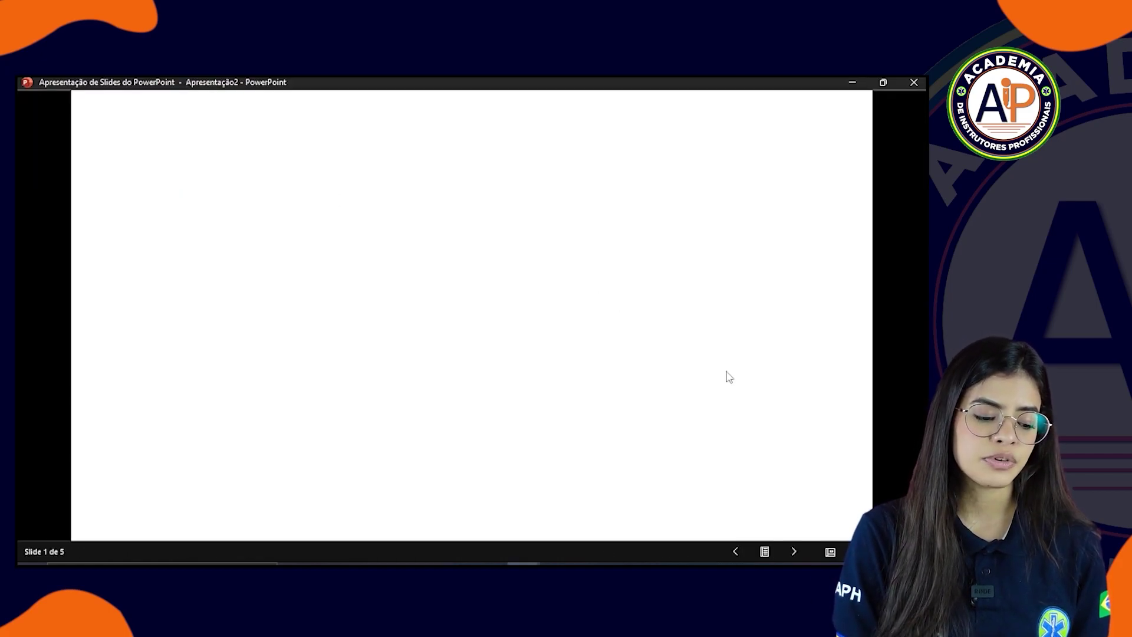
pyautogui.press('Escape')
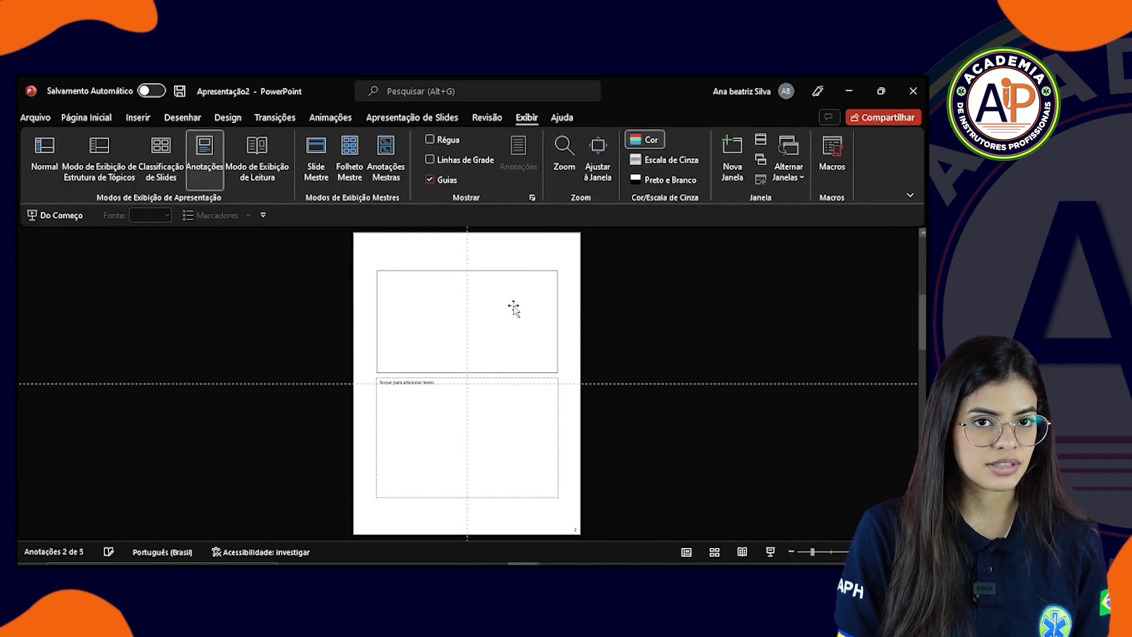
pyautogui.click(258, 176)
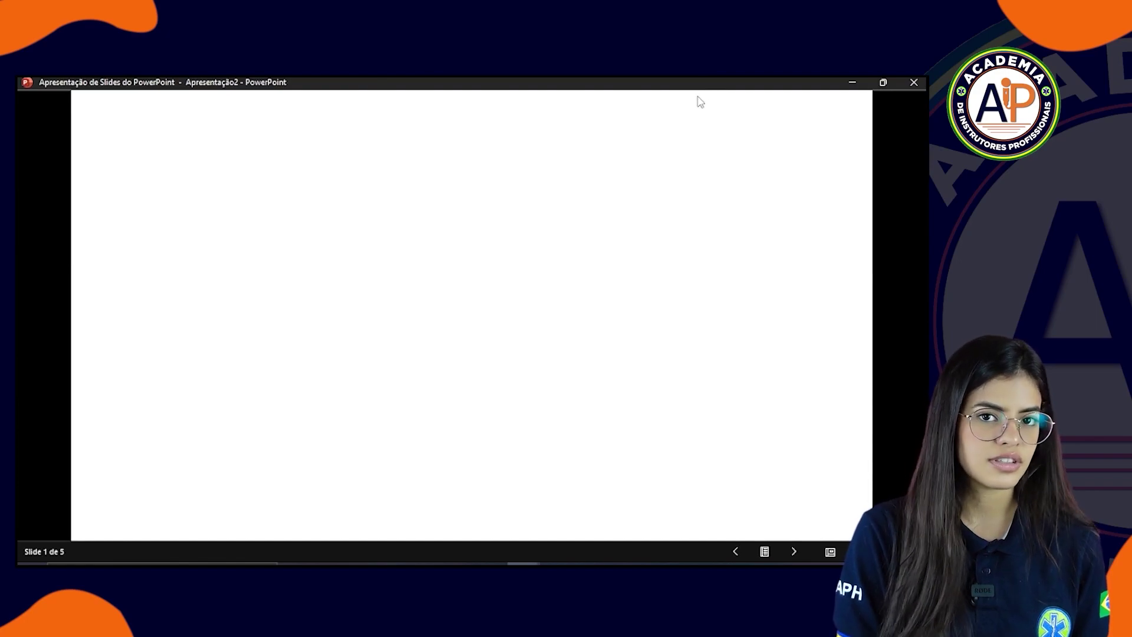
pyautogui.press('Escape')
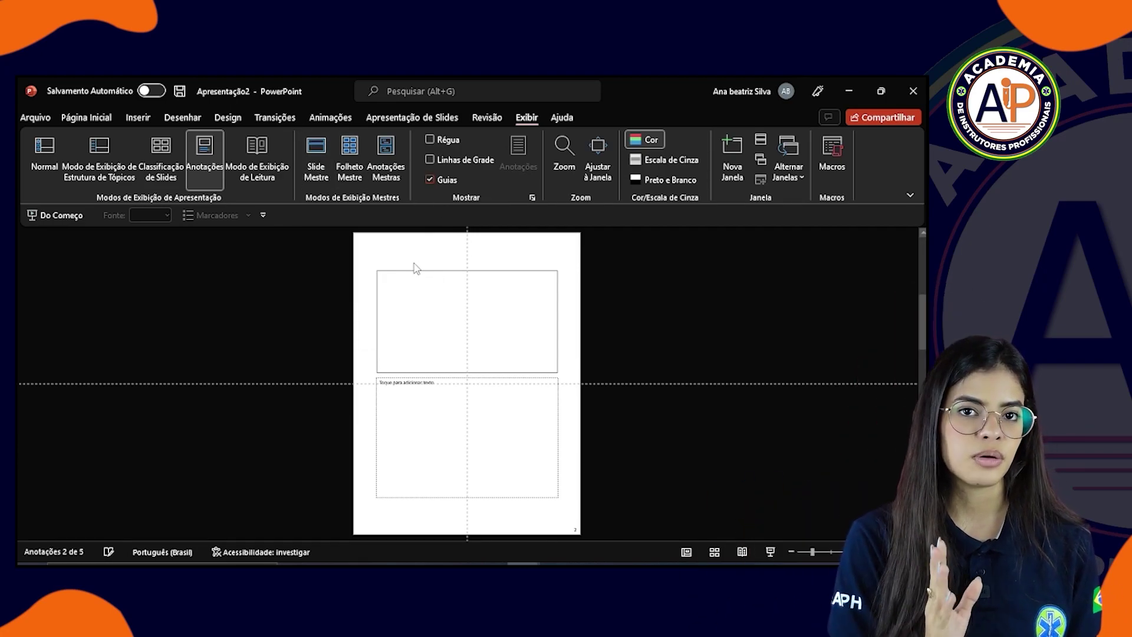
pyautogui.click(561, 117)
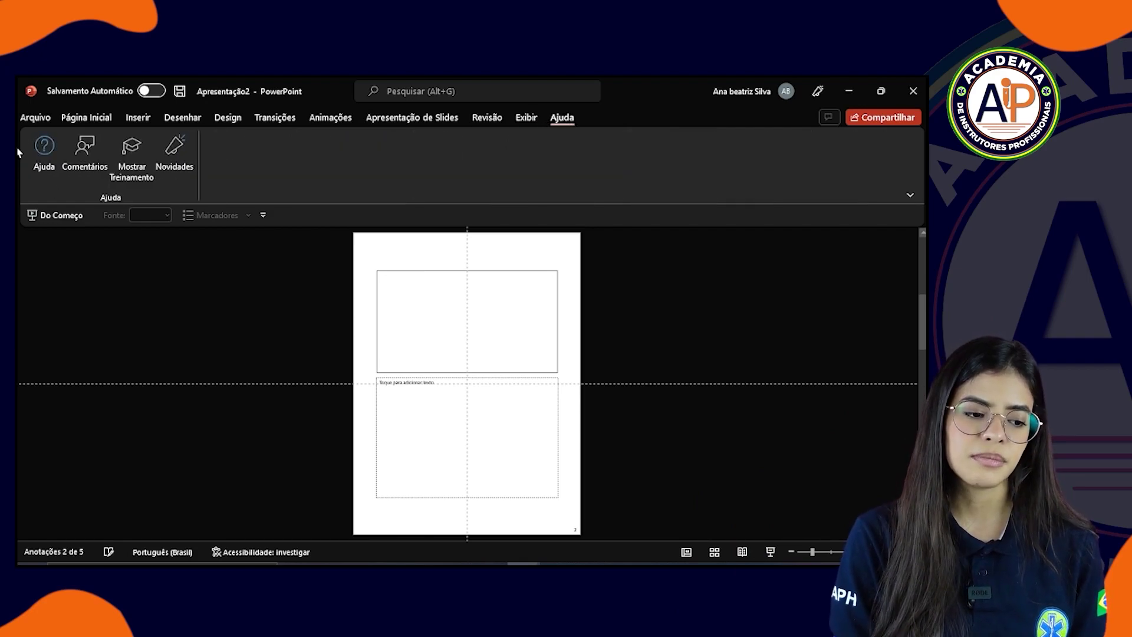
pyautogui.click(527, 117)
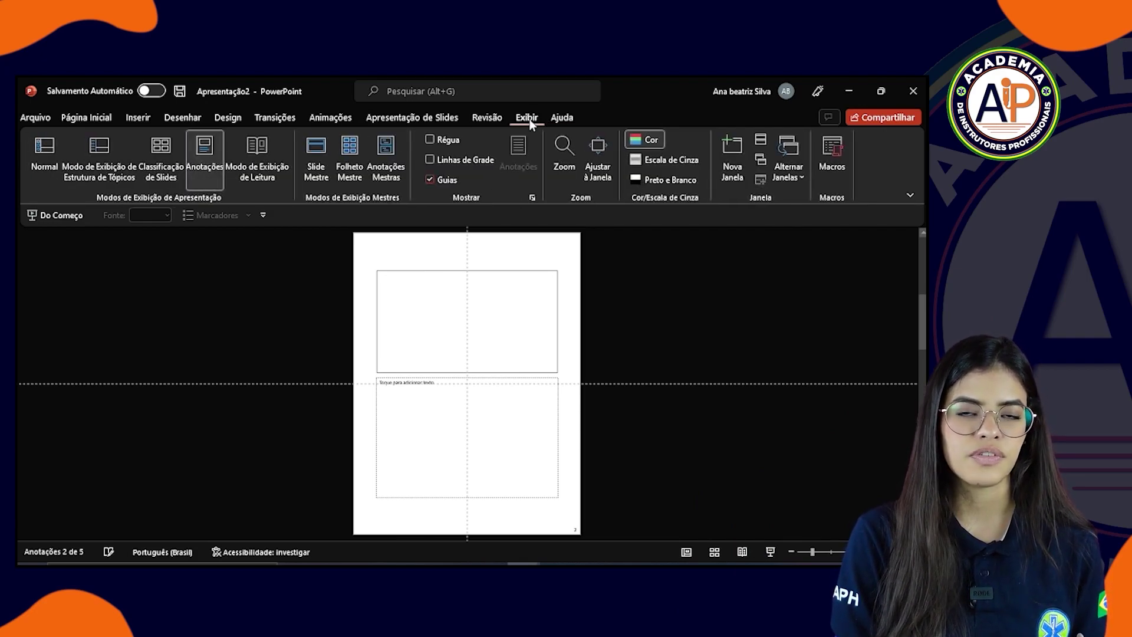